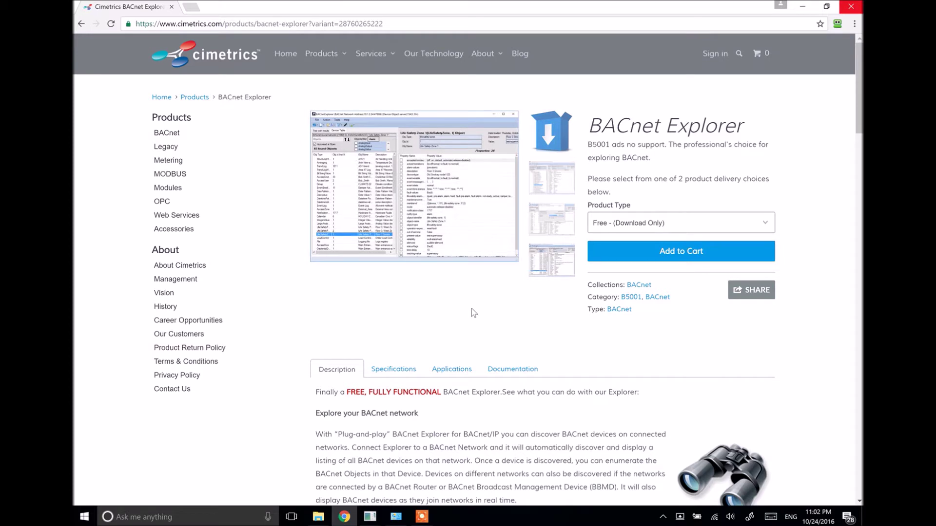
# Pick the 'Buy - Softkey no ads 1 year support' product type to reveal the $199.00 price.
pyautogui.click(726, 225)
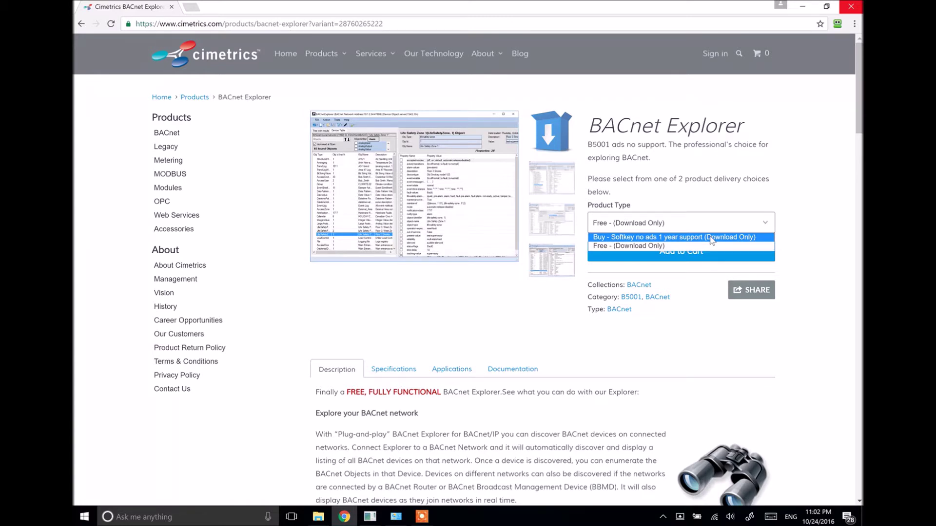
pyautogui.click(712, 238)
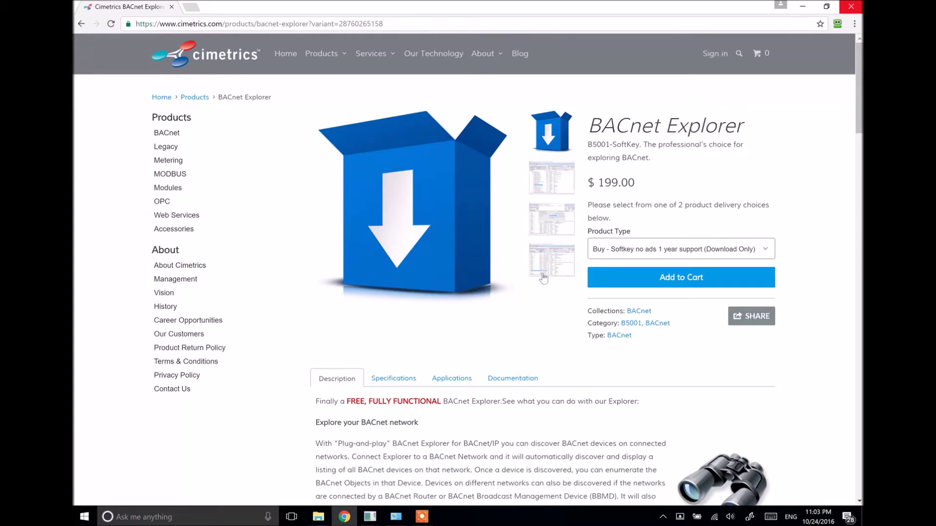
pyautogui.click(86, 515)
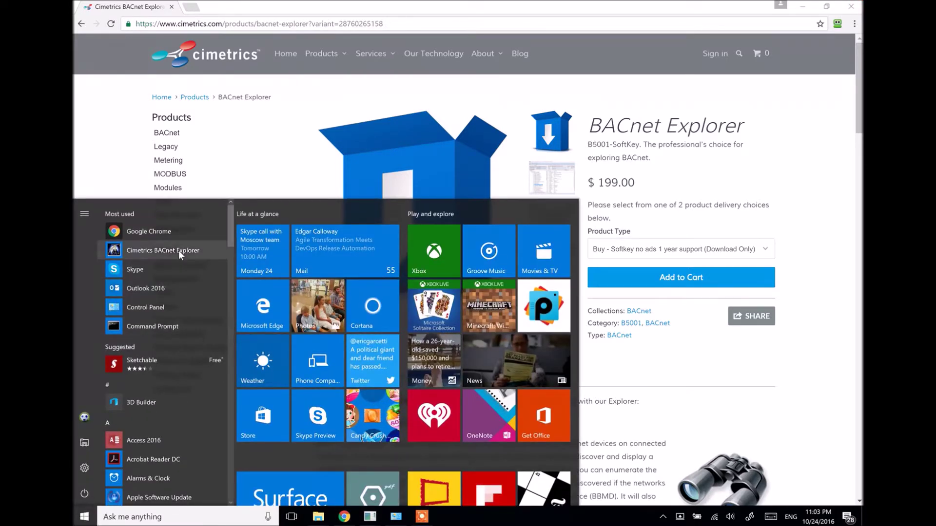
# Launch BACnet Explorer maximized and expand the BACnet network down to device 1990's objects.
pyautogui.click(179, 250)
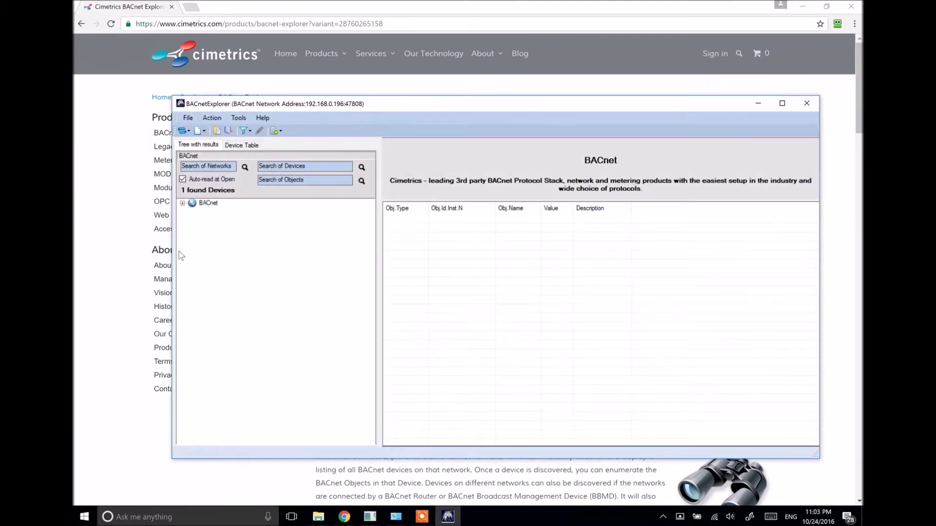
pyautogui.click(183, 203)
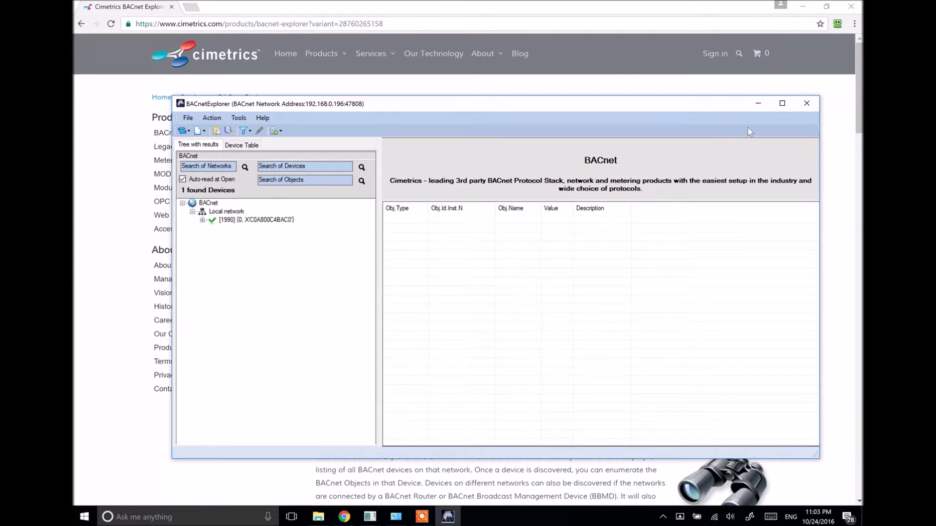
pyautogui.click(782, 104)
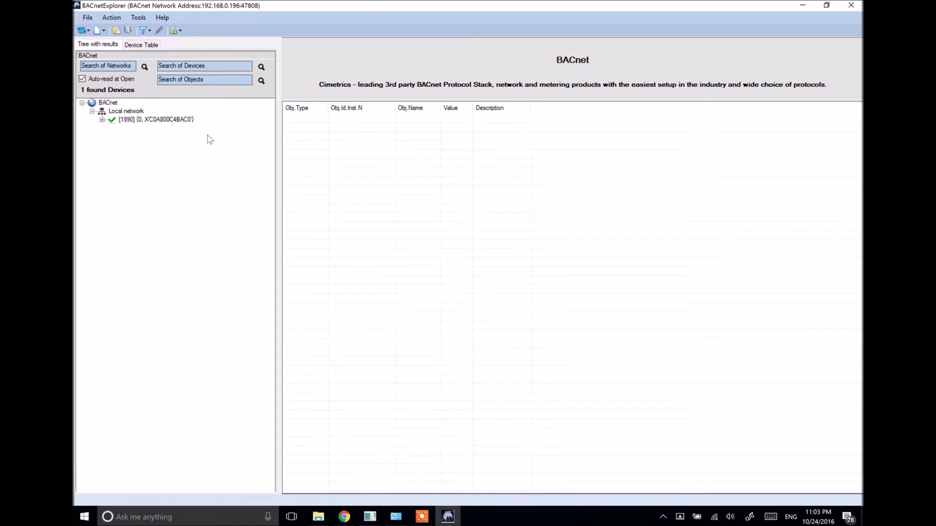
pyautogui.click(102, 120)
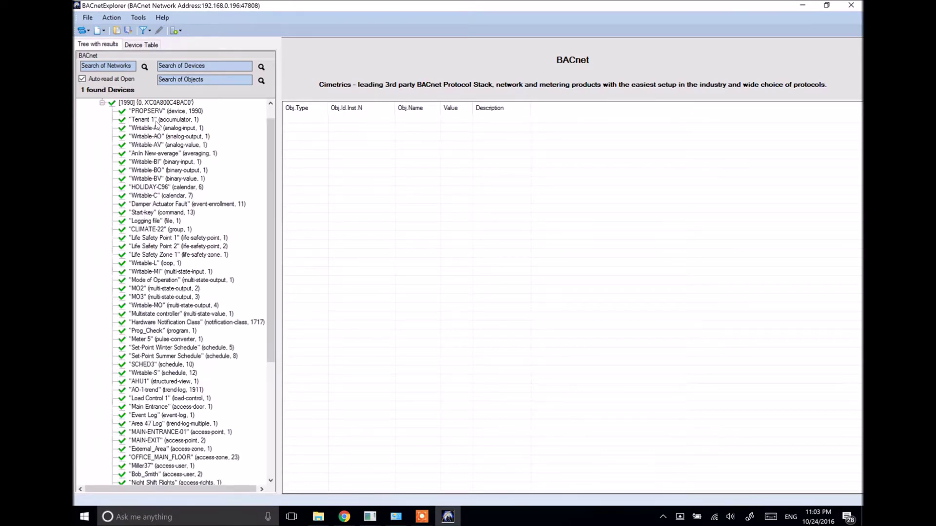
# Inspect the Tenant 1, Start-key and Writable-MI properties, then show device 1990's object list.
pyautogui.click(156, 122)
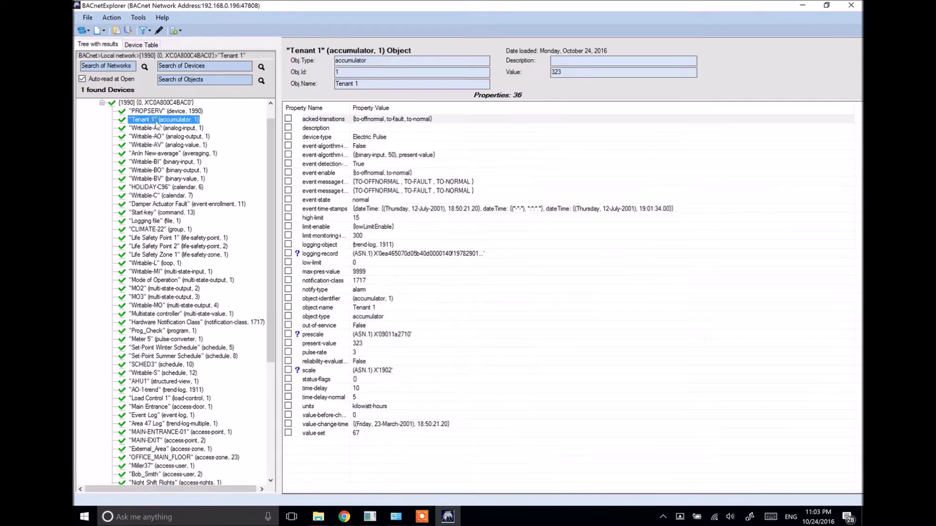
pyautogui.click(169, 216)
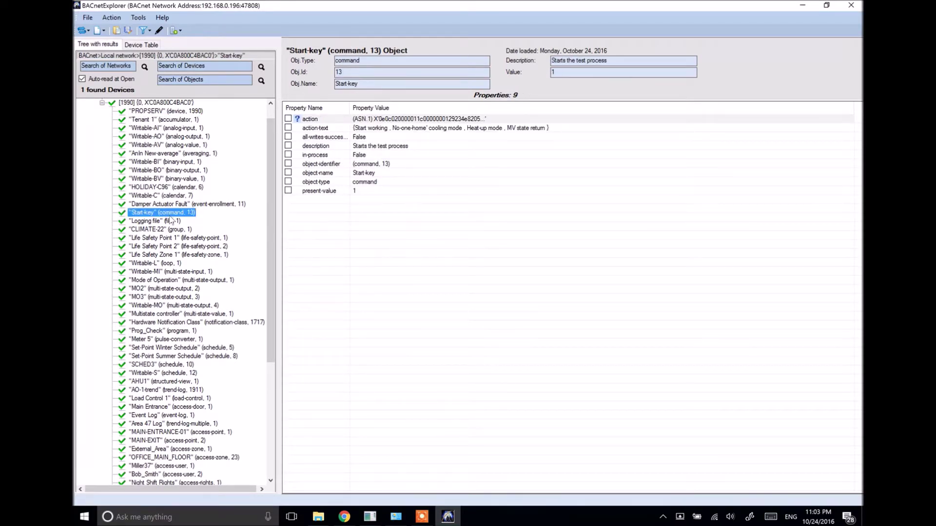
pyautogui.click(173, 271)
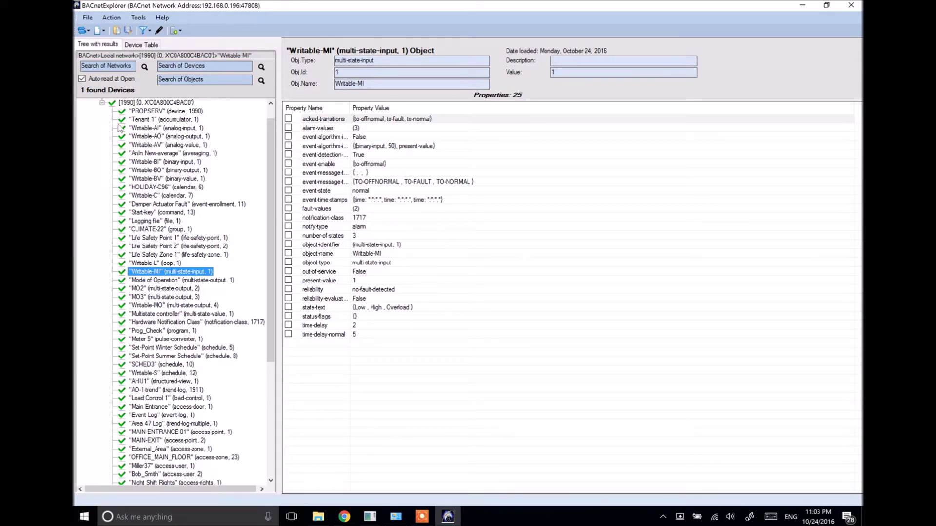
pyautogui.click(101, 104)
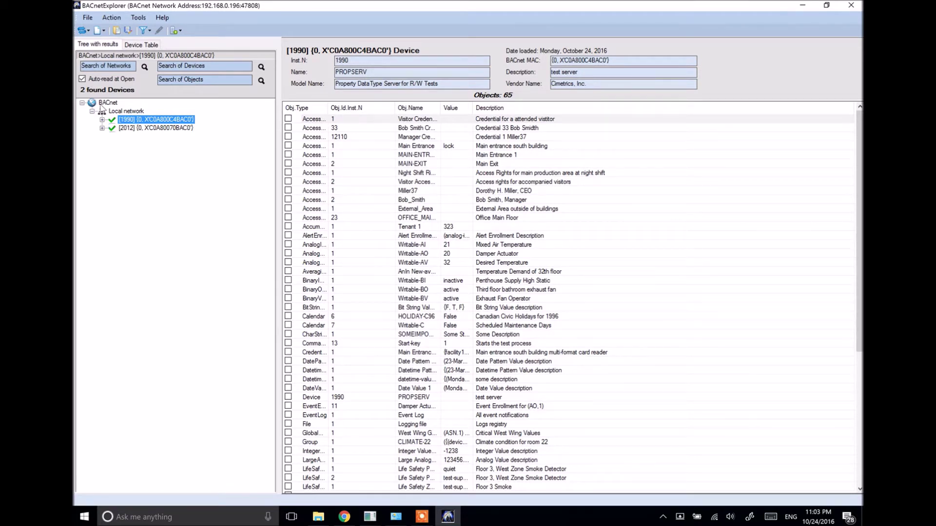
pyautogui.click(135, 47)
pyautogui.doubleClick(108, 118)
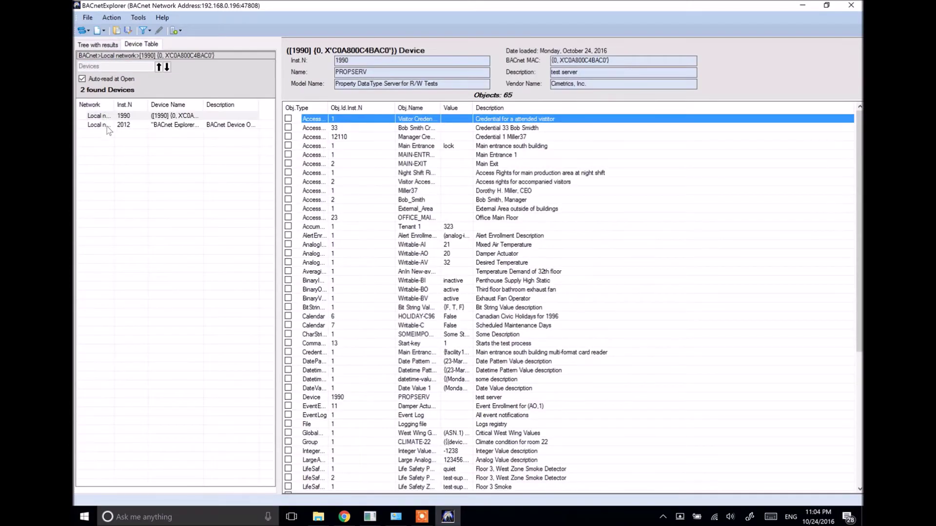
pyautogui.click(108, 126)
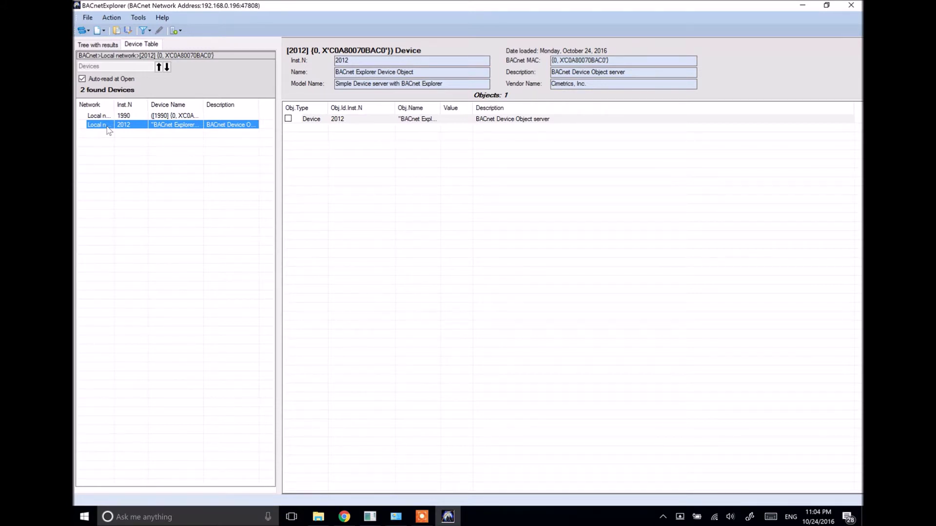
pyautogui.click(99, 45)
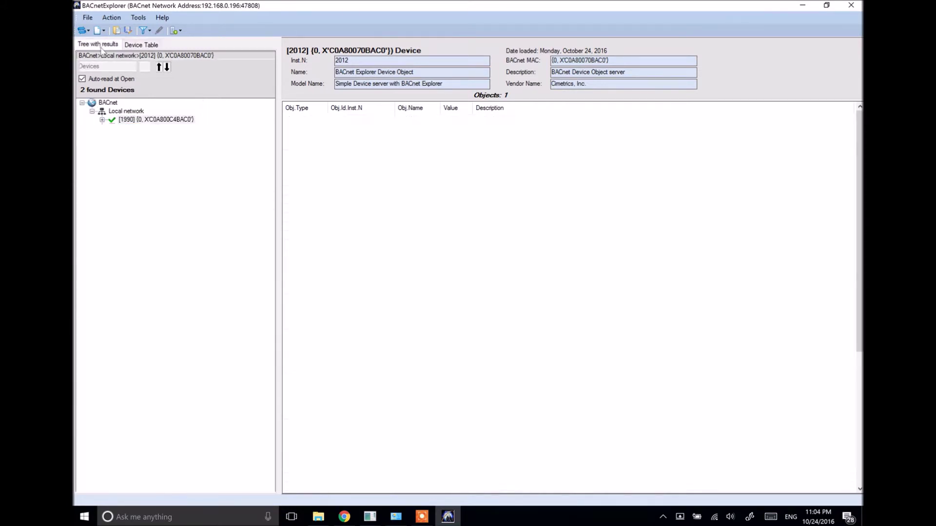
pyautogui.click(102, 119)
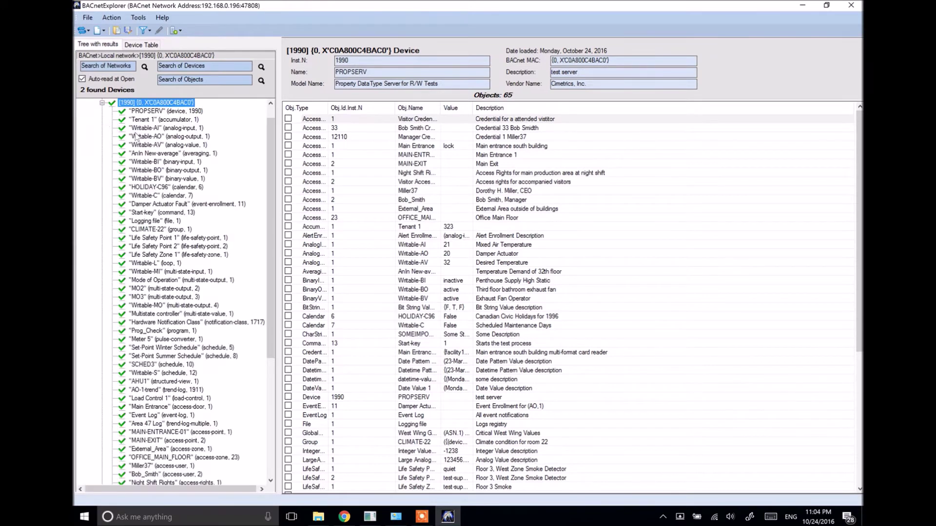
# Write the value 32 to Writable-AO's present-value property at priority 15.
pyautogui.click(146, 137)
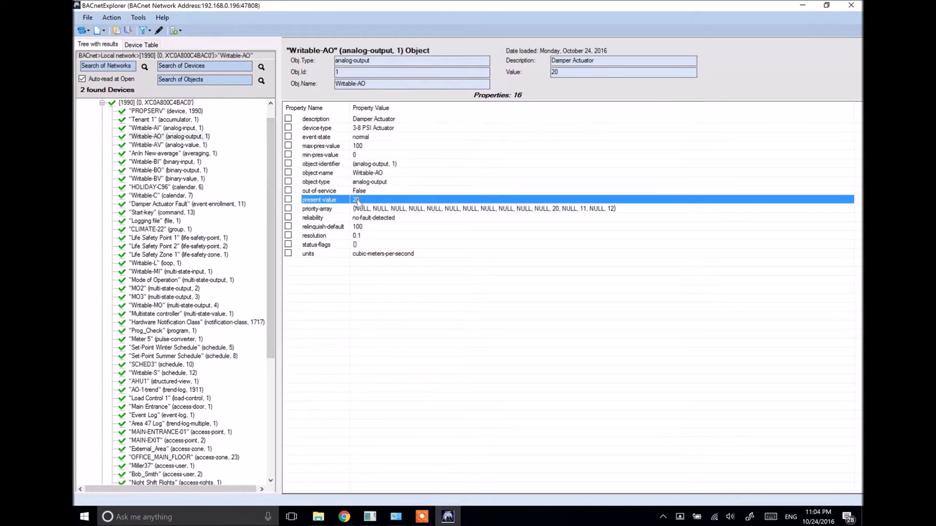
pyautogui.rightClick(358, 201)
pyautogui.click(388, 267)
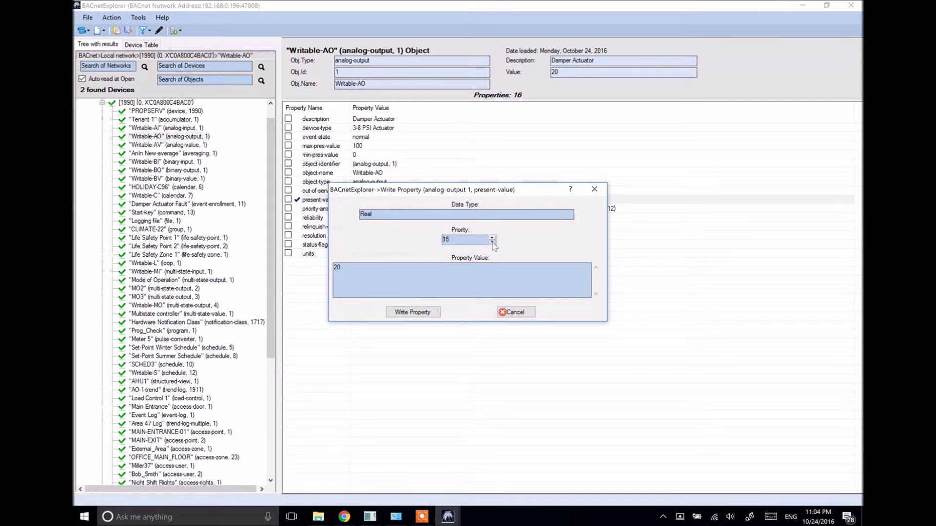
pyautogui.doubleClick(353, 270)
pyautogui.write('32')
pyautogui.click(398, 313)
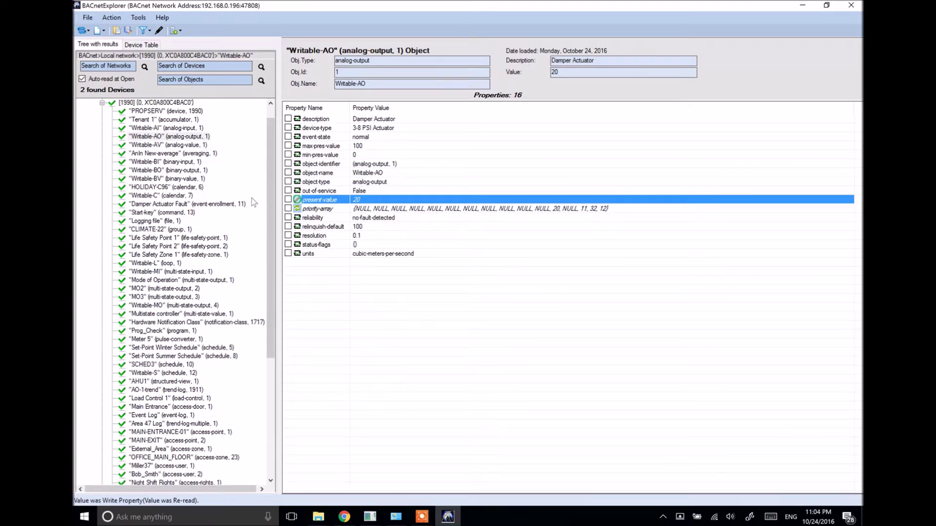
pyautogui.click(87, 18)
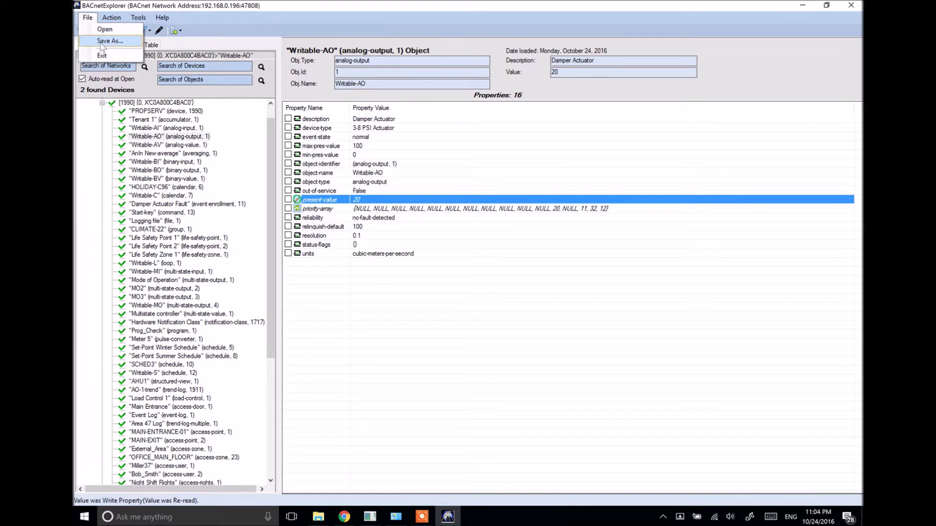
pyautogui.click(103, 29)
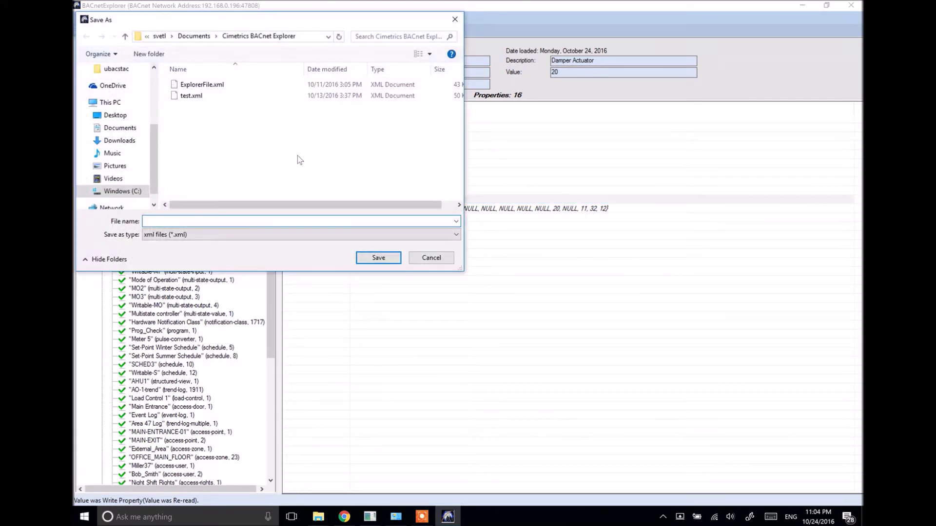
pyautogui.click(456, 235)
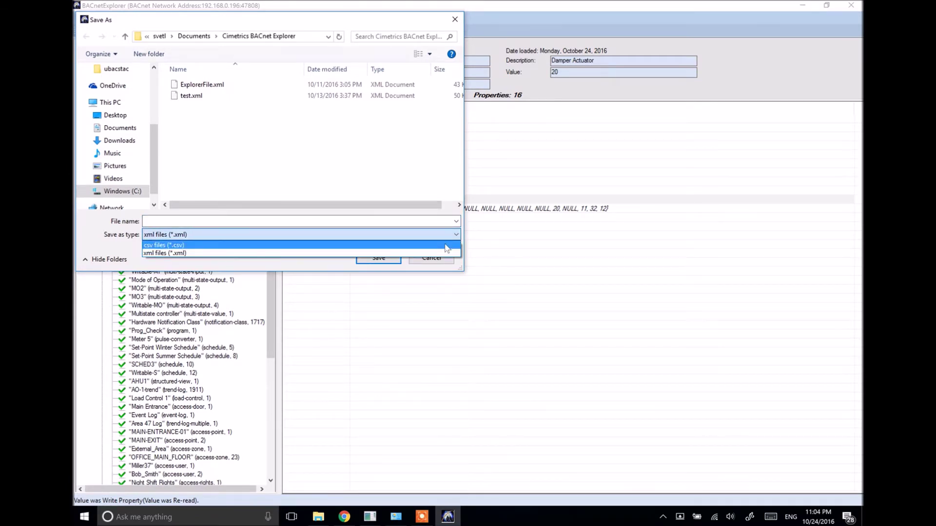
pyautogui.click(446, 245)
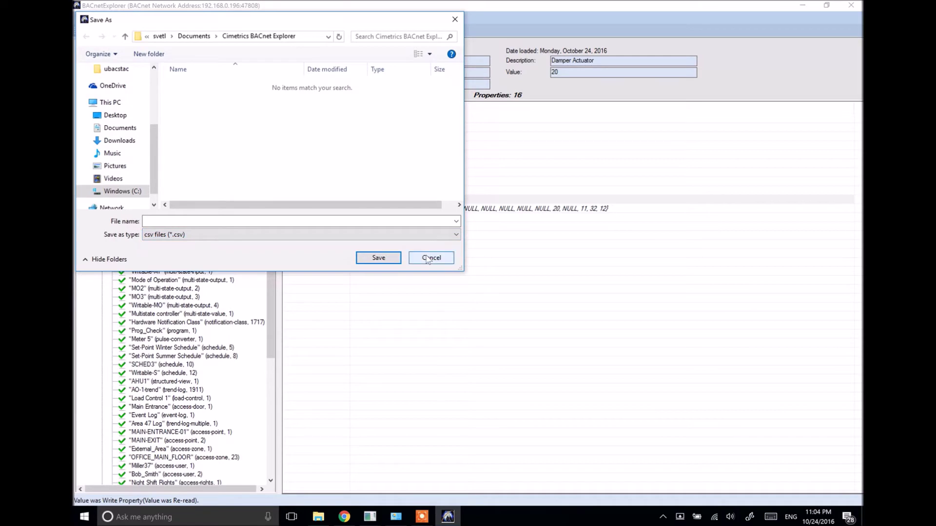
pyautogui.click(431, 258)
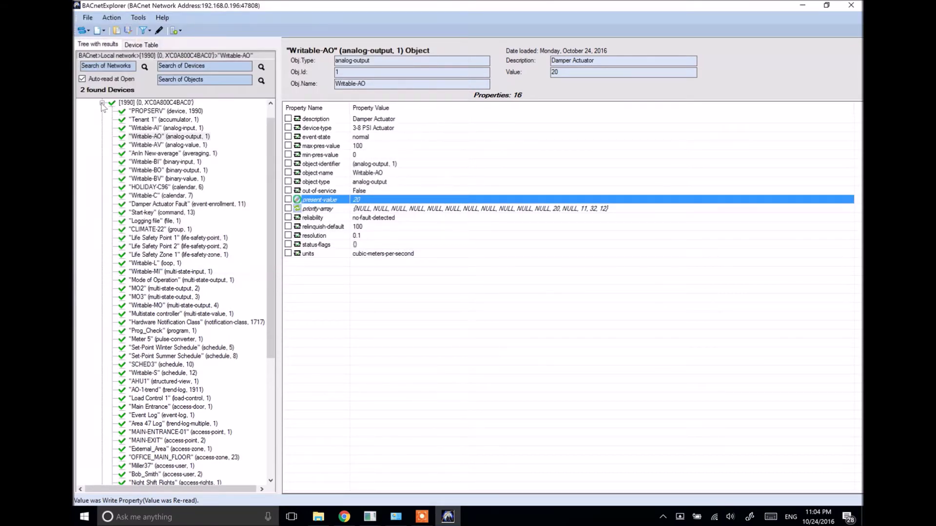
pyautogui.click(101, 104)
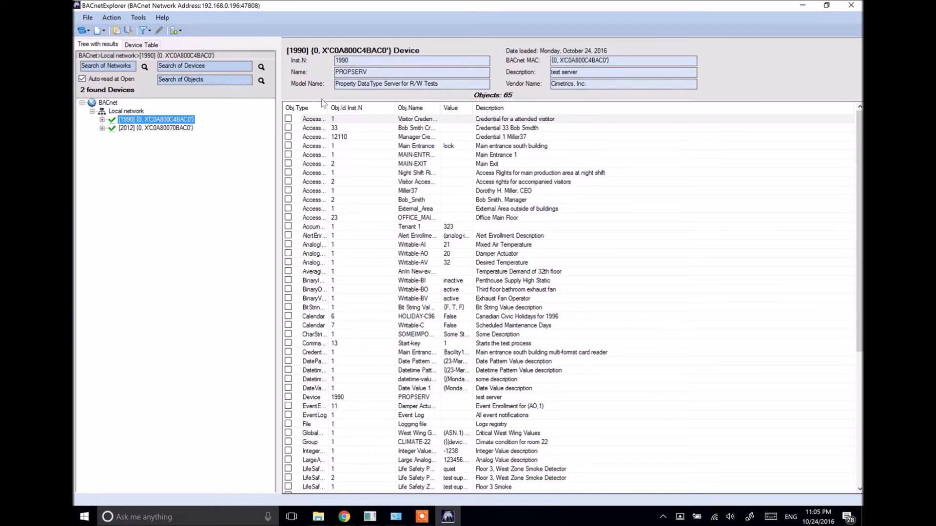
# Widen the Obj.Type column so full type names like AnalogOutput are visible.
pyautogui.moveTo(331, 108); pyautogui.dragTo(395, 108)
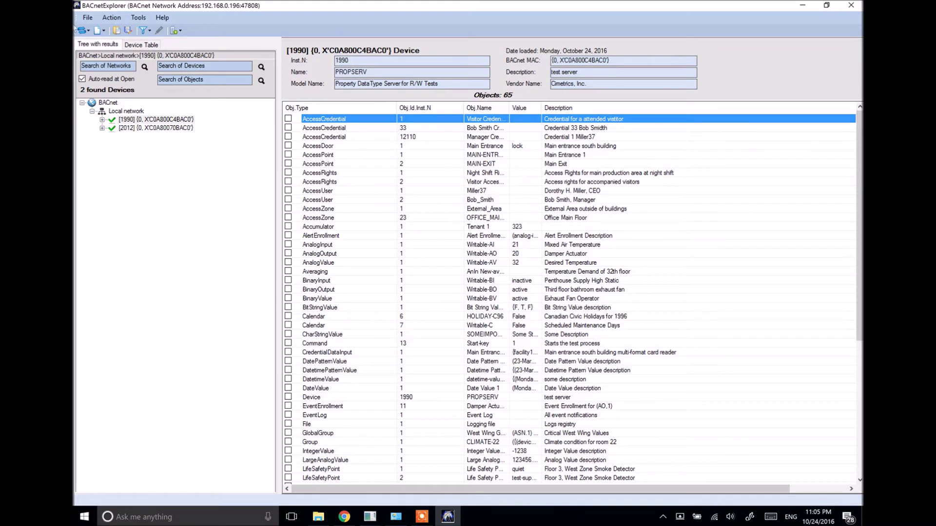
# Refresh all devices and run the duplicate-device check, which reports two devices numbered 1990.
pyautogui.click(83, 31)
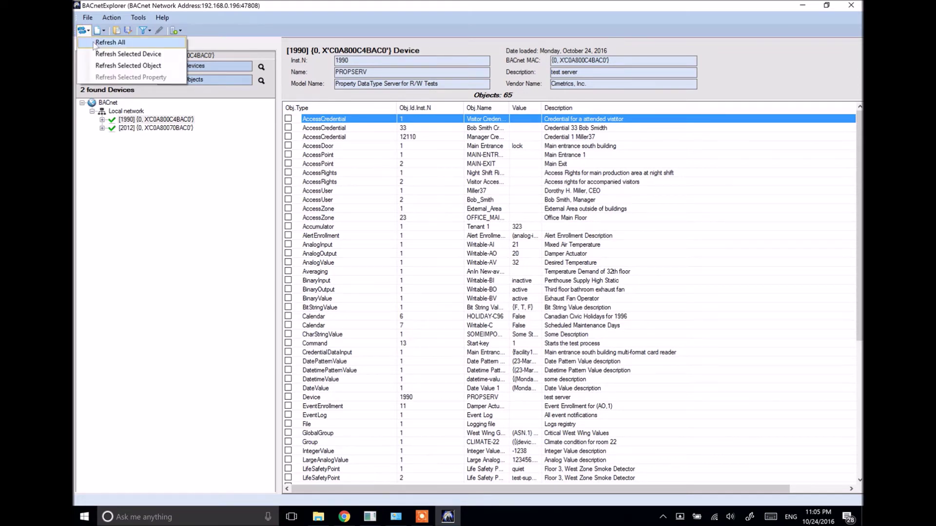
pyautogui.click(95, 42)
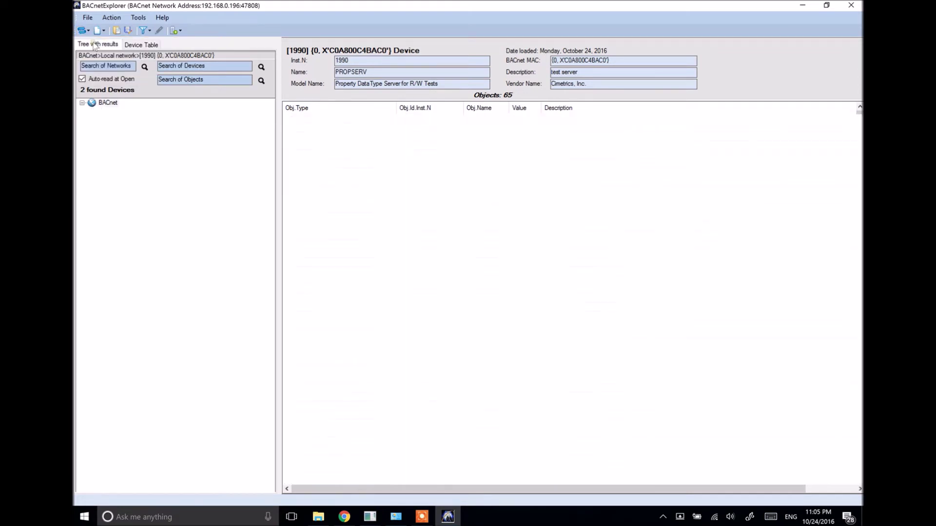
pyautogui.click(138, 18)
pyautogui.click(147, 60)
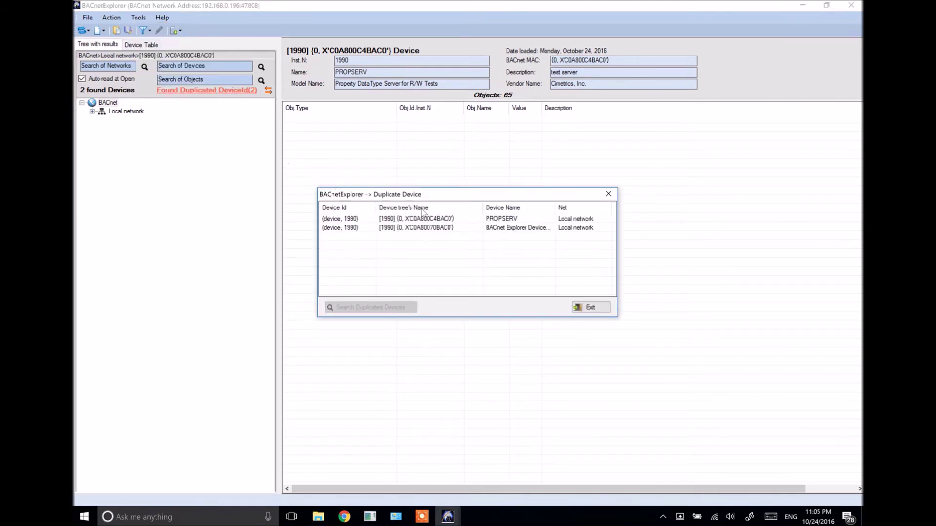
pyautogui.click(582, 305)
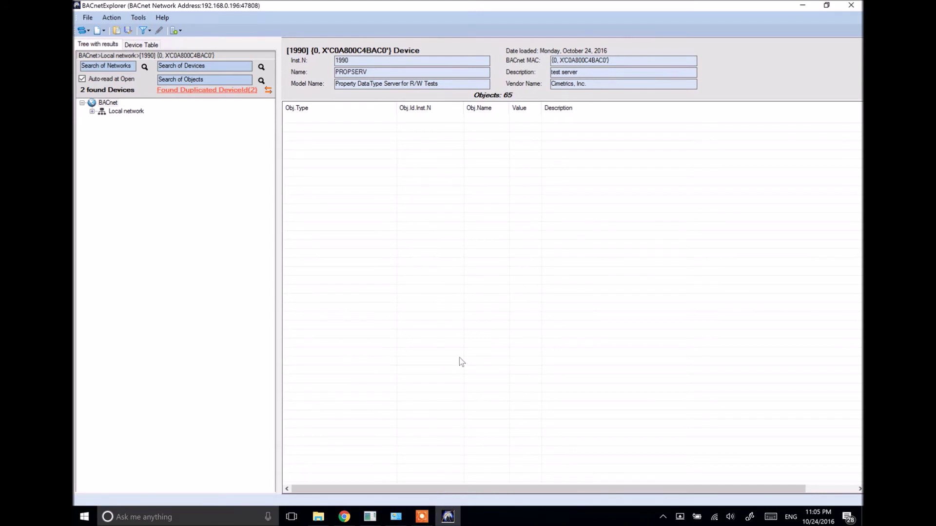
pyautogui.click(91, 111)
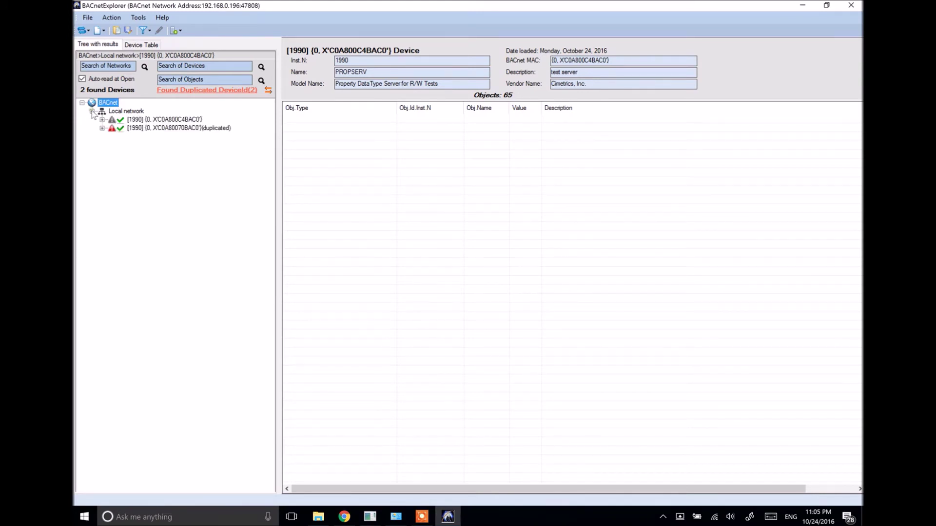
# Re-read Writable-AO's object-type property, then go back to device 1990's 65-object list.
pyautogui.click(102, 120)
pyautogui.click(168, 136)
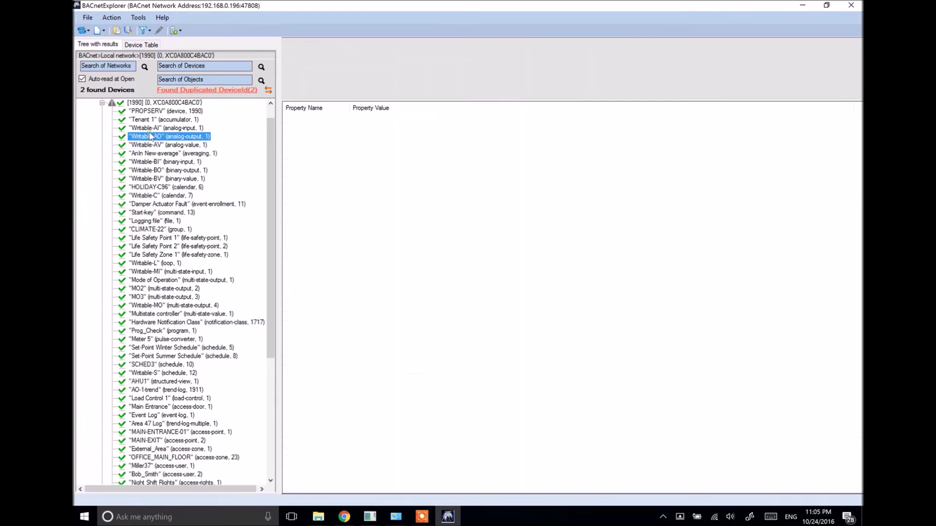
pyautogui.rightClick(361, 183)
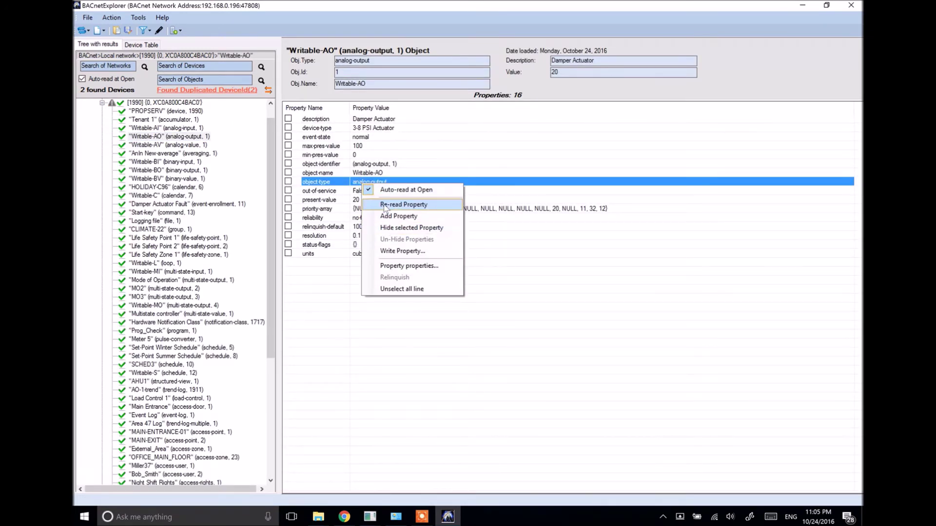
pyautogui.click(385, 204)
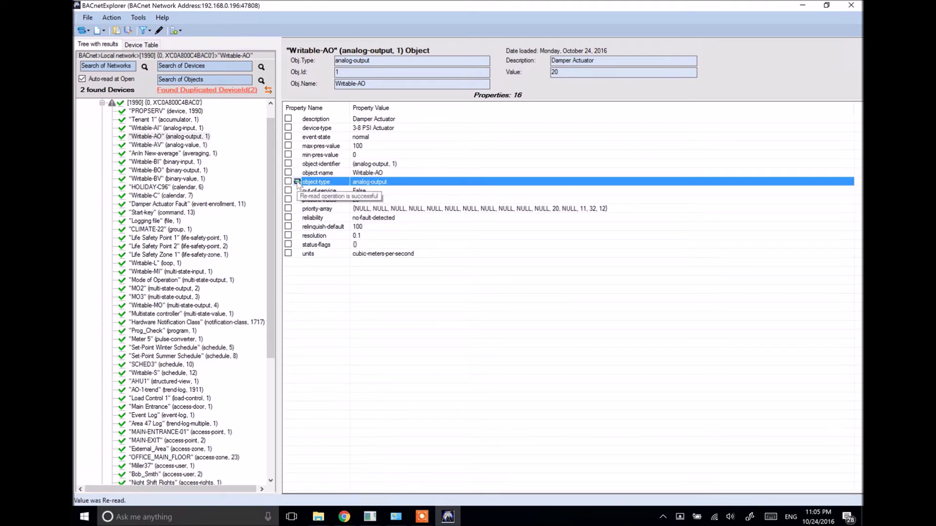
pyautogui.click(102, 104)
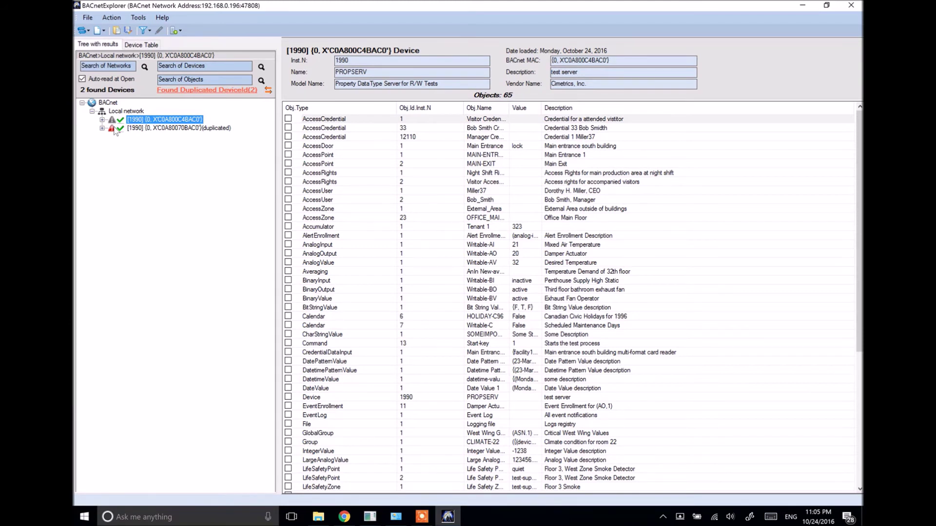
# Refresh All, then expand Local network and device 1990 to show its object table.
pyautogui.click(83, 32)
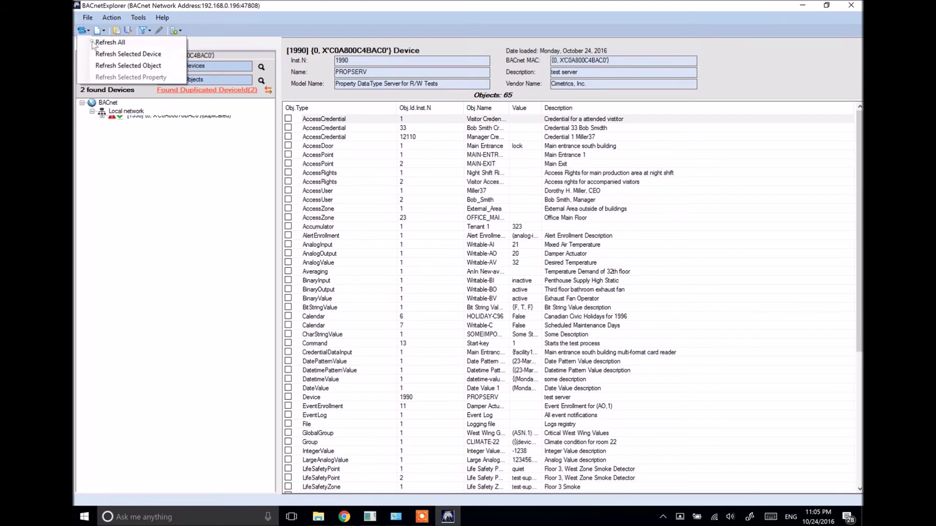
pyautogui.click(93, 43)
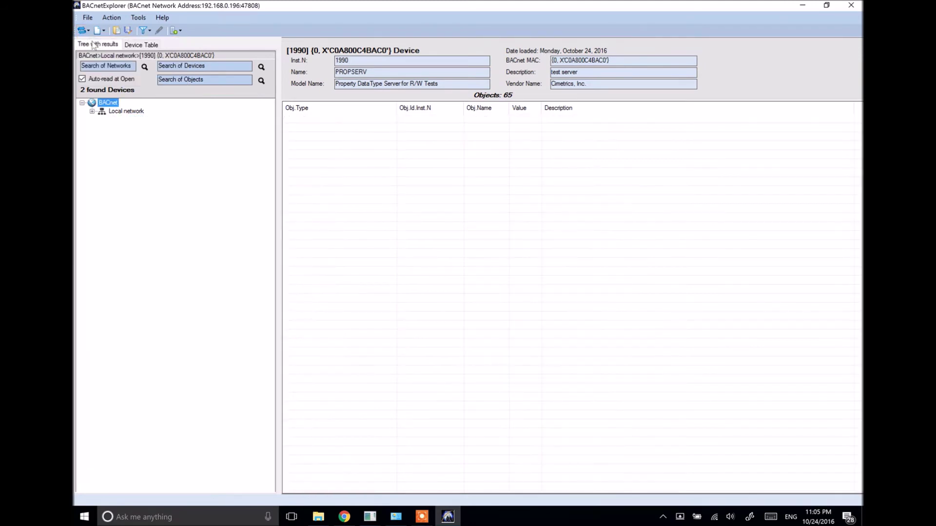
pyautogui.click(91, 111)
pyautogui.click(102, 119)
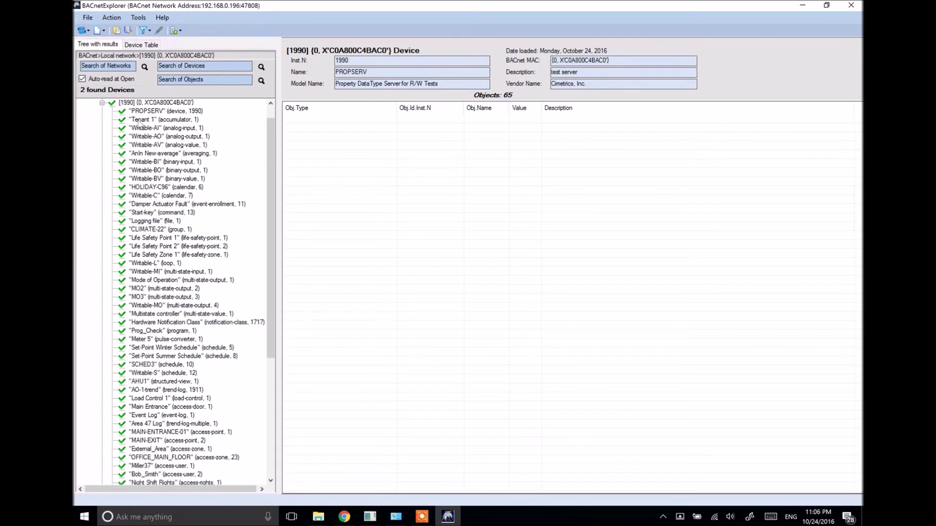
pyautogui.click(145, 103)
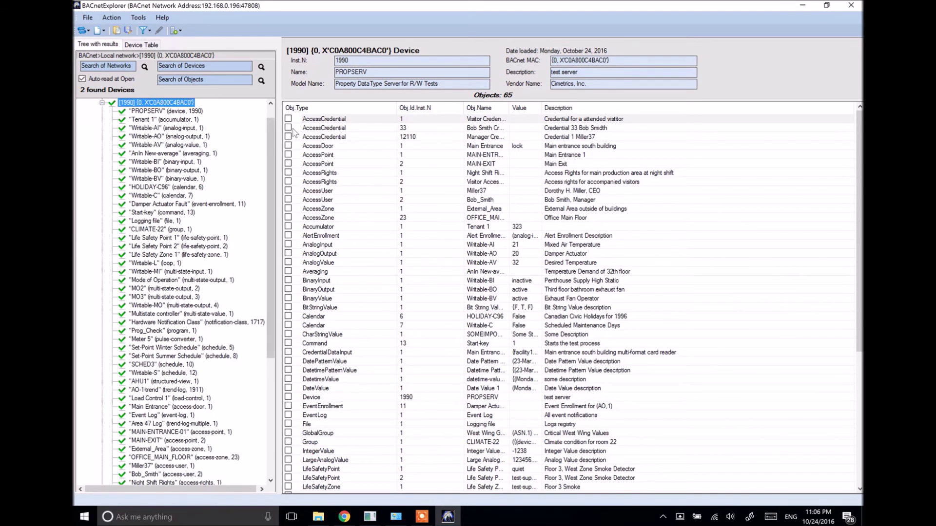
# Sort the object table by Obj.Name, then Obj.Id.Inst.N, and finally by Description.
pyautogui.click(473, 107)
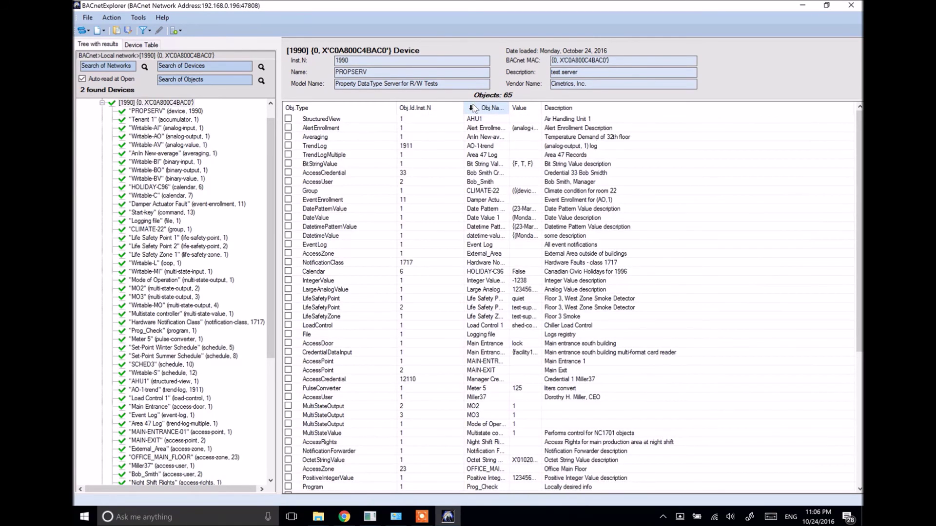
pyautogui.click(443, 108)
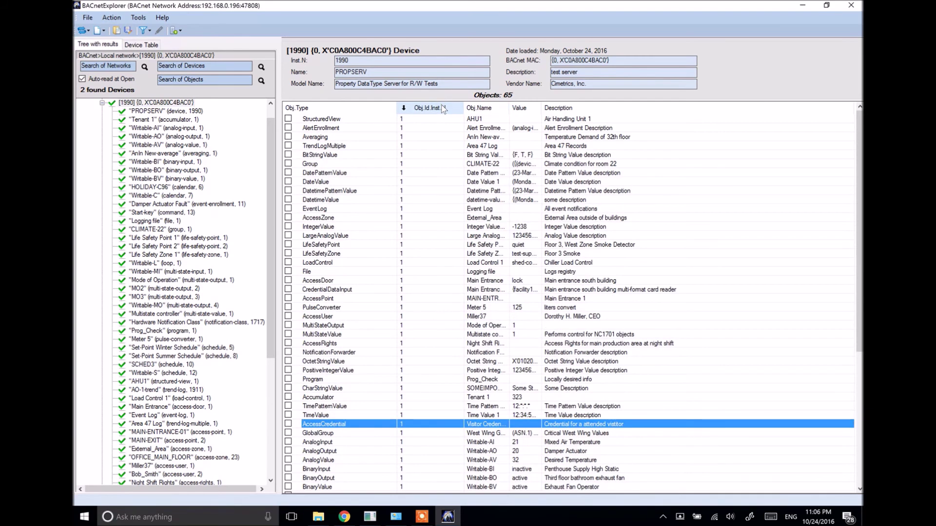
pyautogui.click(567, 108)
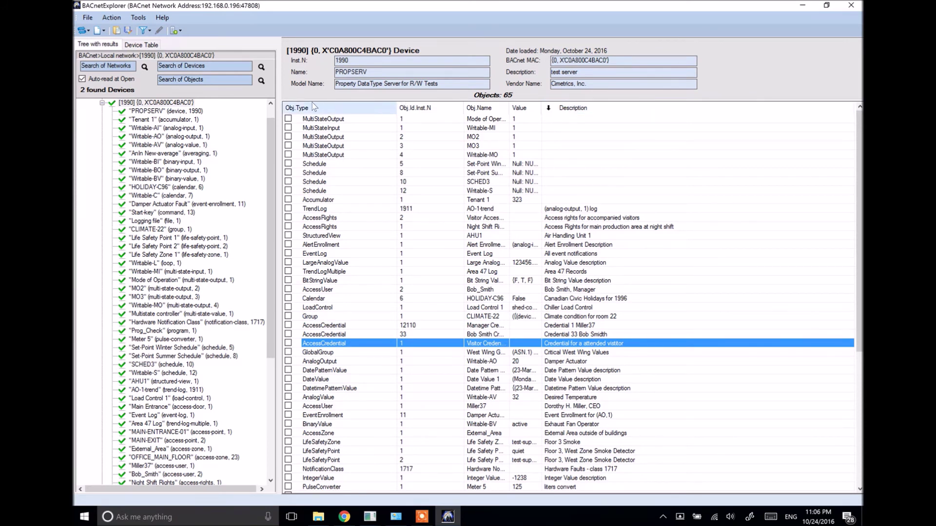
pyautogui.click(149, 31)
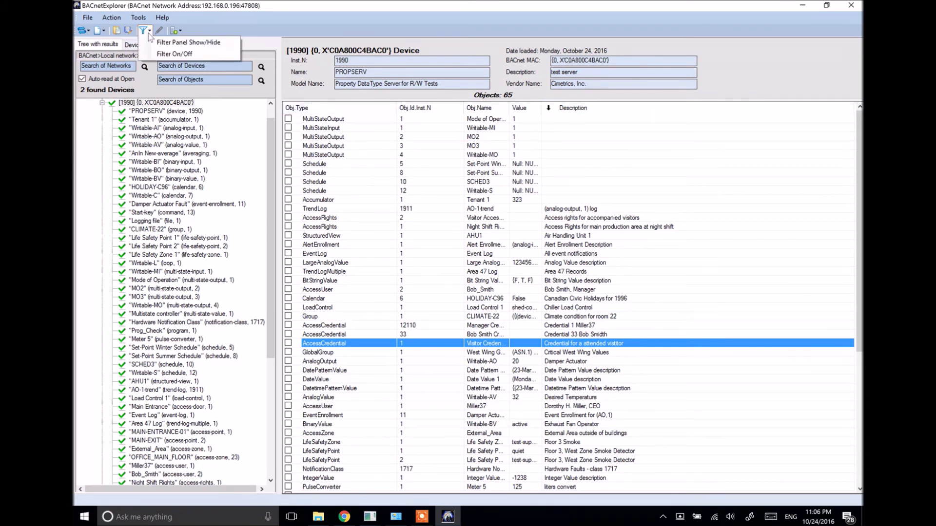
# Filter the object table on Obj.Type BinaryOutput, leaving only Writable-BO.
pyautogui.click(168, 43)
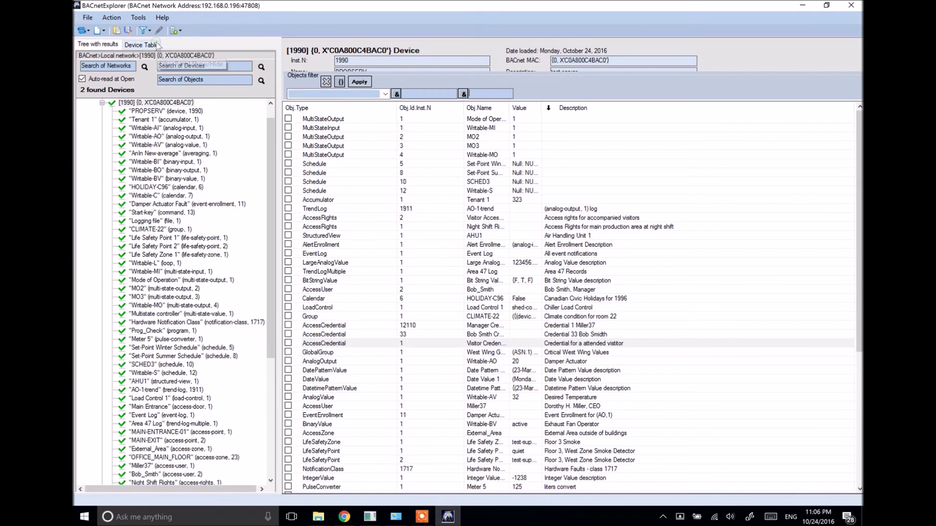
pyautogui.click(385, 94)
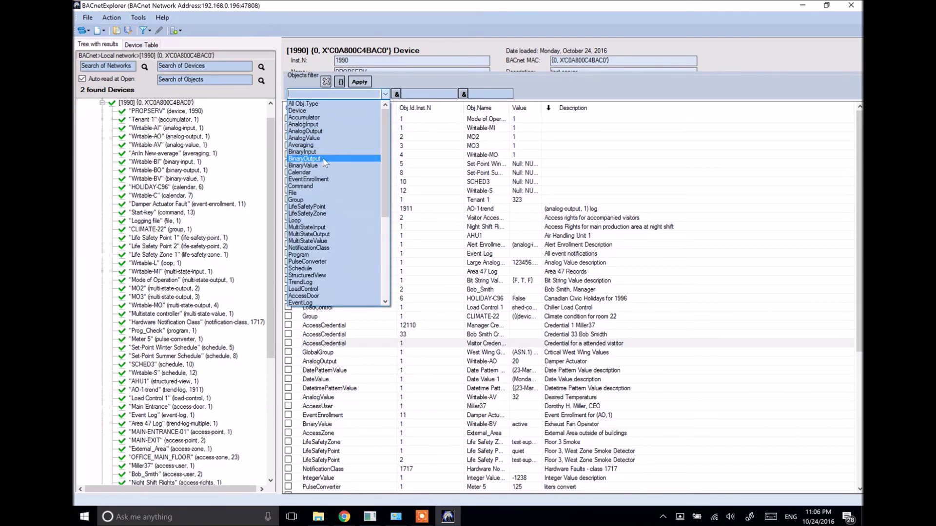
pyautogui.click(325, 159)
pyautogui.click(361, 82)
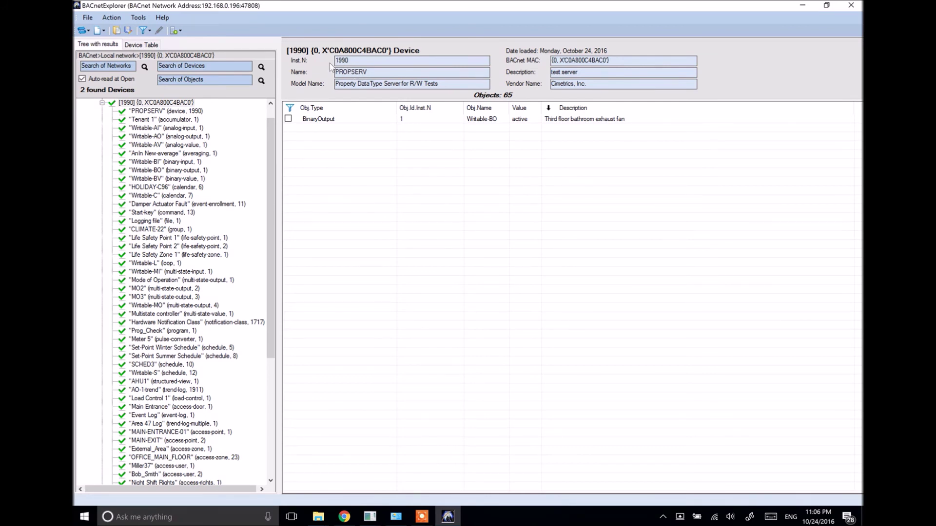
# Look up the Icons descriptions page in the Help Contents Index.
pyautogui.click(164, 20)
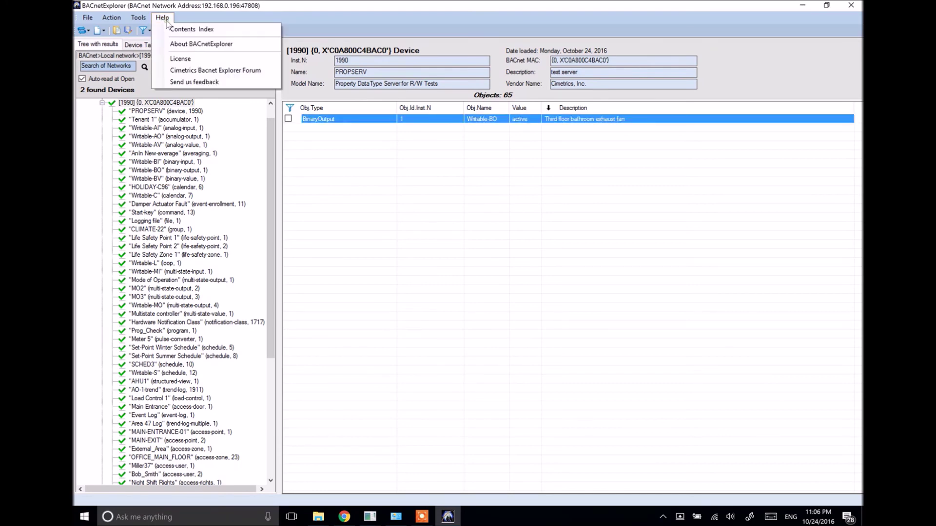
pyautogui.click(173, 29)
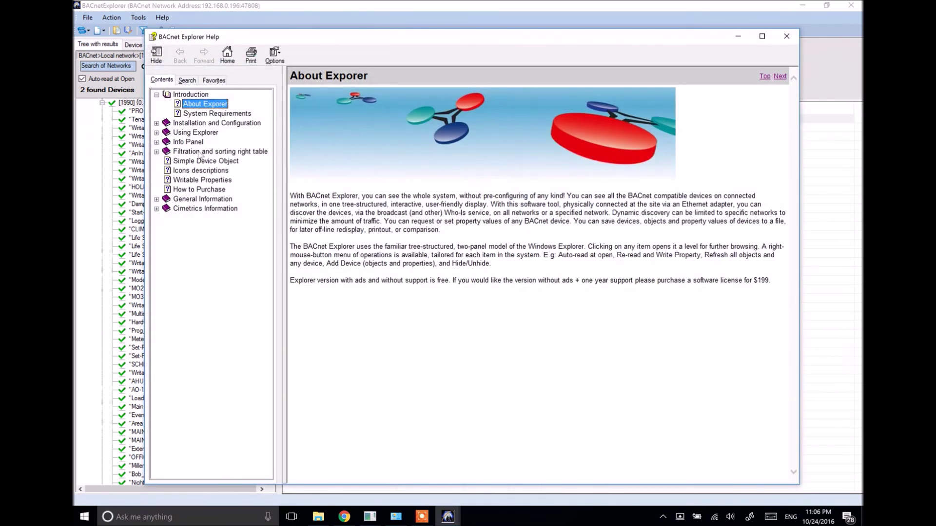
pyautogui.click(200, 161)
pyautogui.click(201, 171)
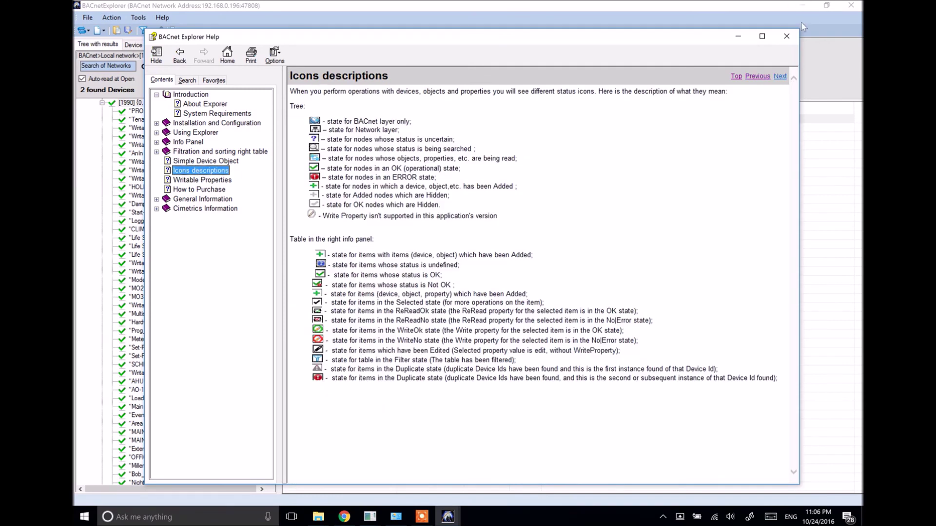
# Close the help window and open the Cimetrics Bacnet Explorer Forum online.
pyautogui.click(786, 36)
pyautogui.click(163, 18)
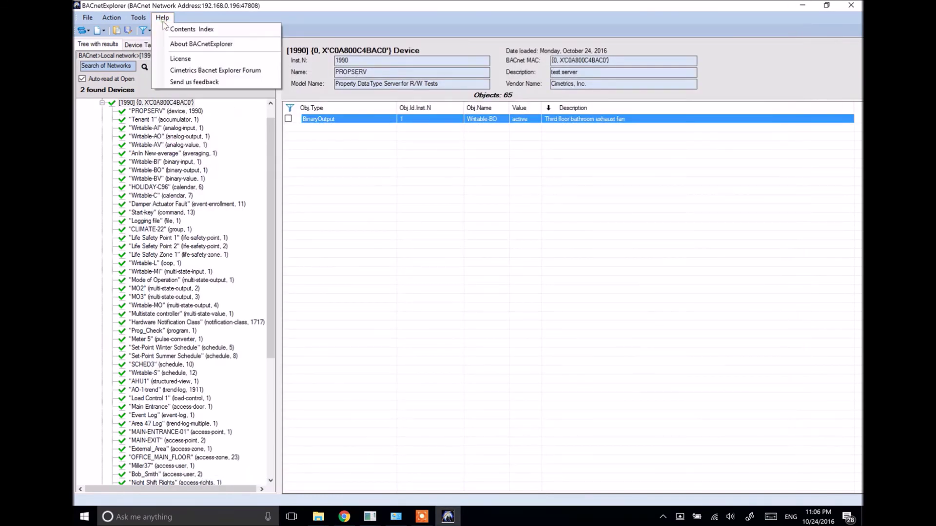
pyautogui.click(177, 72)
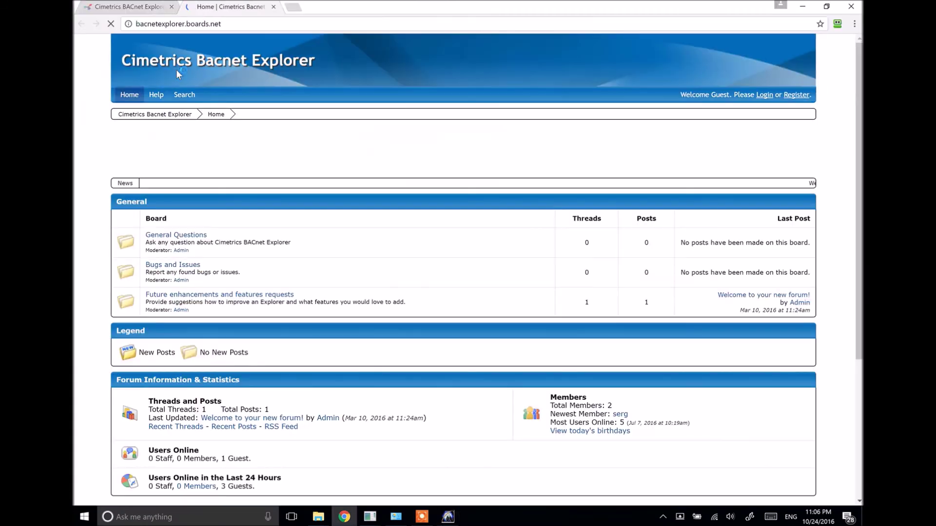